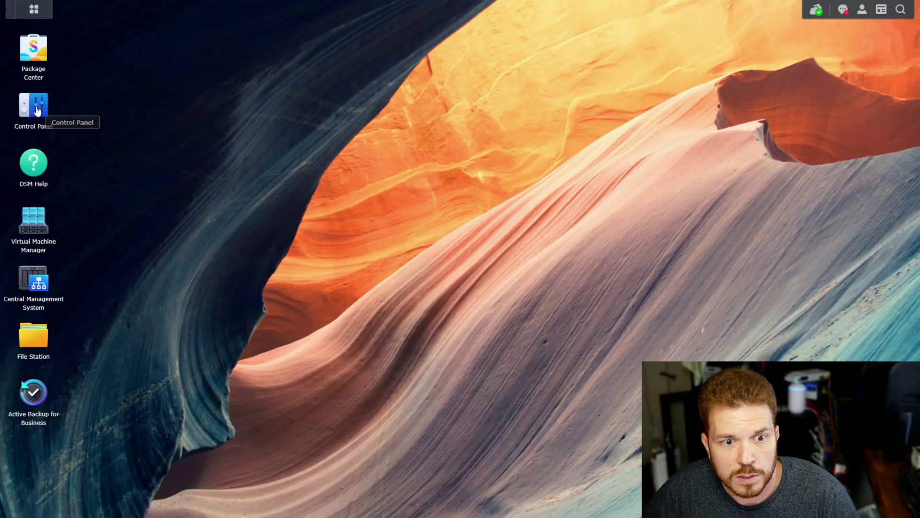
Open the rule editor of the default profile under Control Panel > Security > Firewall.
click(37, 110)
click(228, 173)
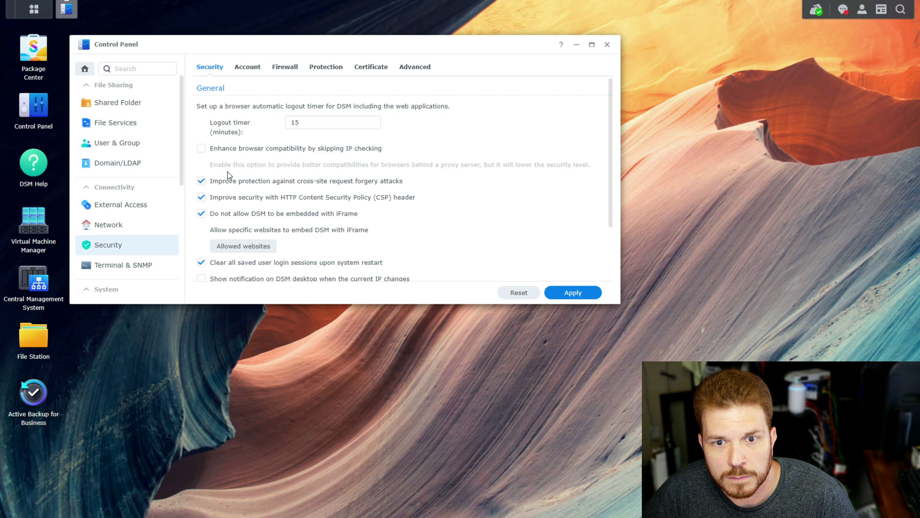
click(285, 67)
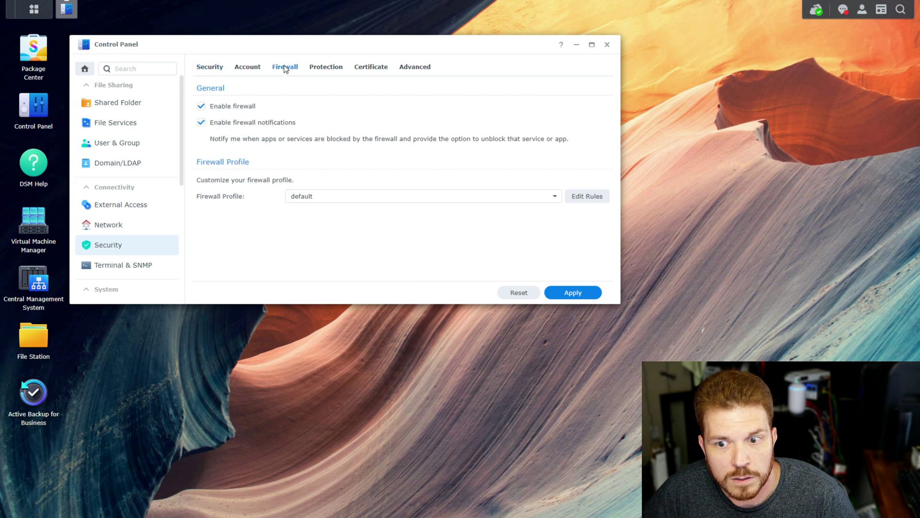
click(589, 200)
Create an all-ports allow rule with source location United States of America.
click(185, 105)
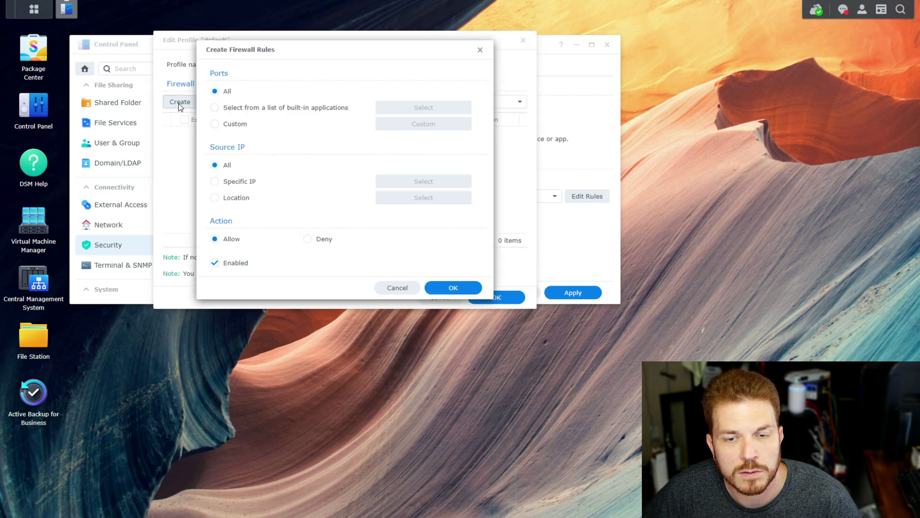
click(215, 198)
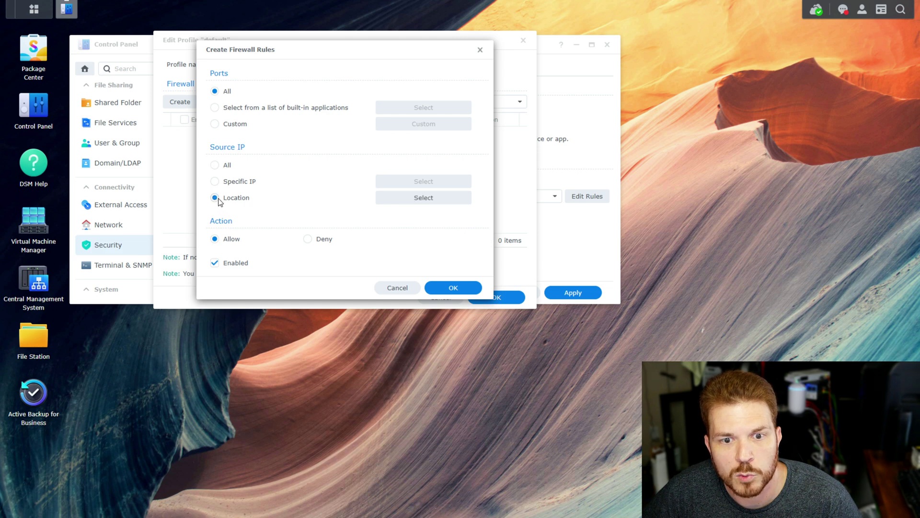
click(446, 198)
click(415, 98)
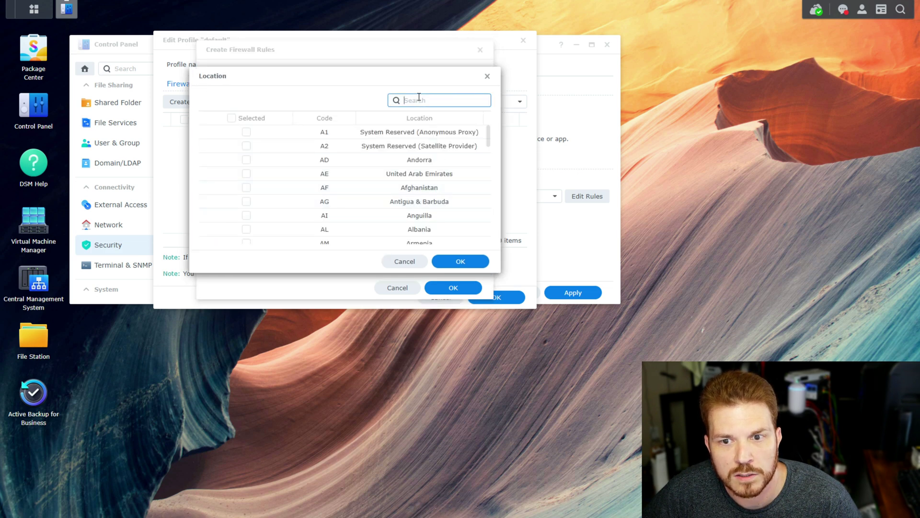
text(united)
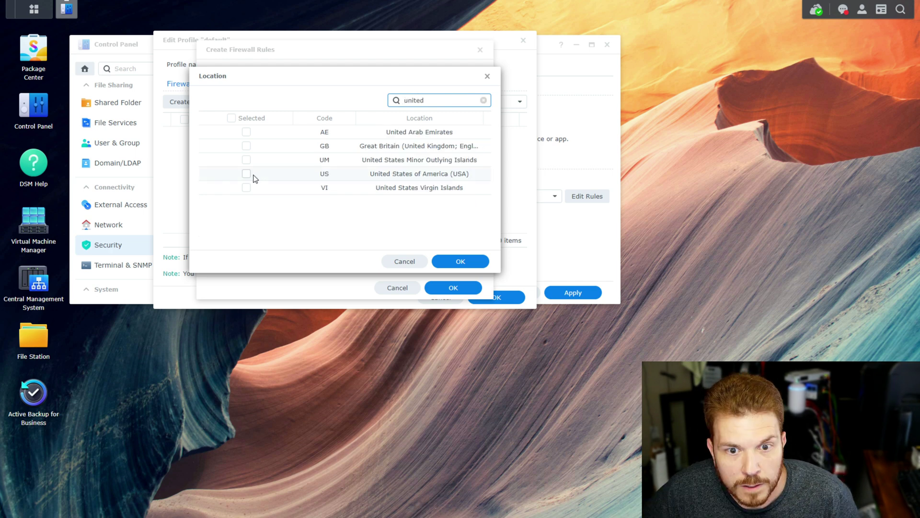
click(247, 174)
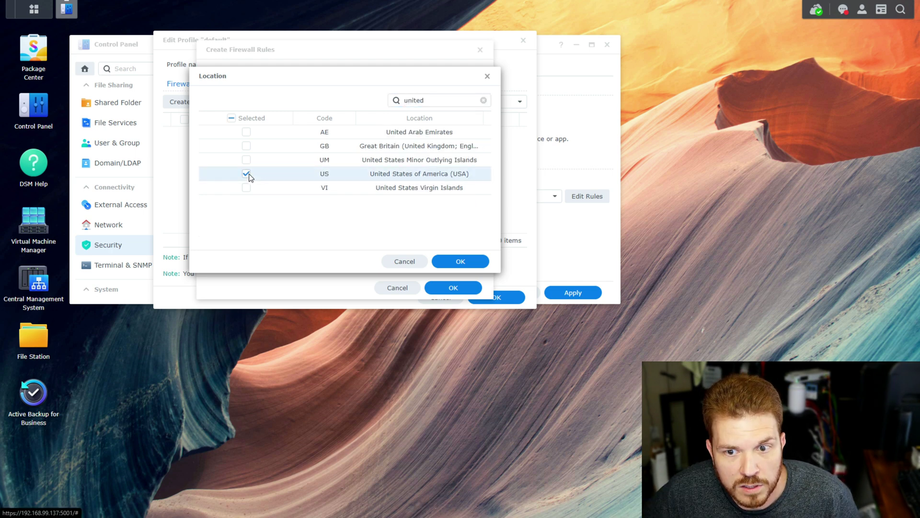
click(467, 261)
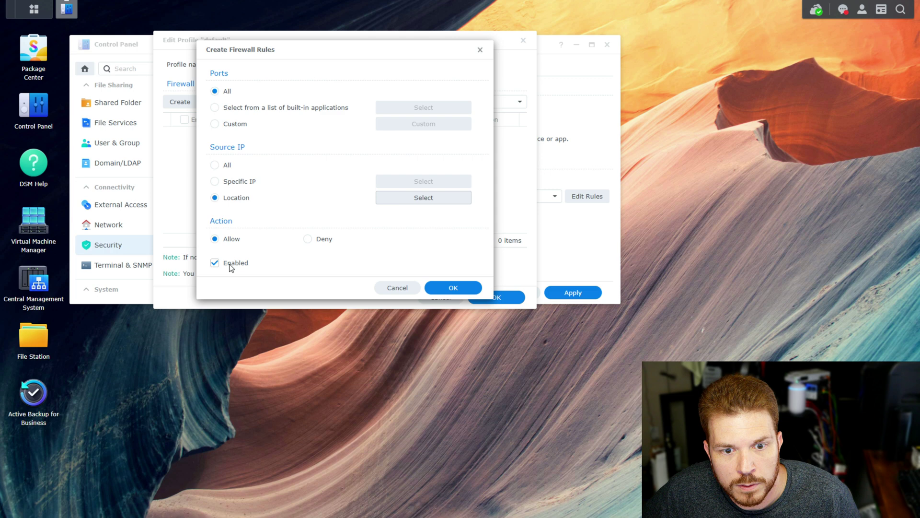
click(453, 288)
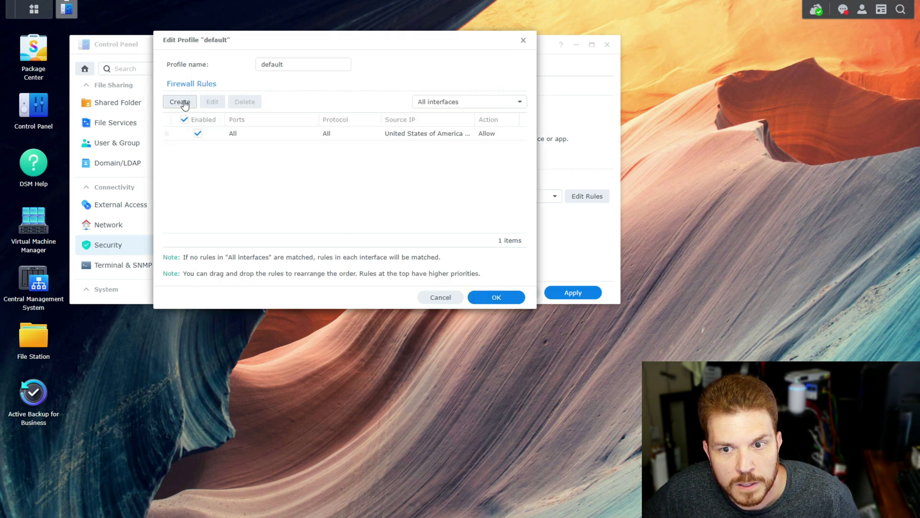
Add an allow rule for source subnet 192.168.99.0 with mask 255.255.255.0.
click(185, 104)
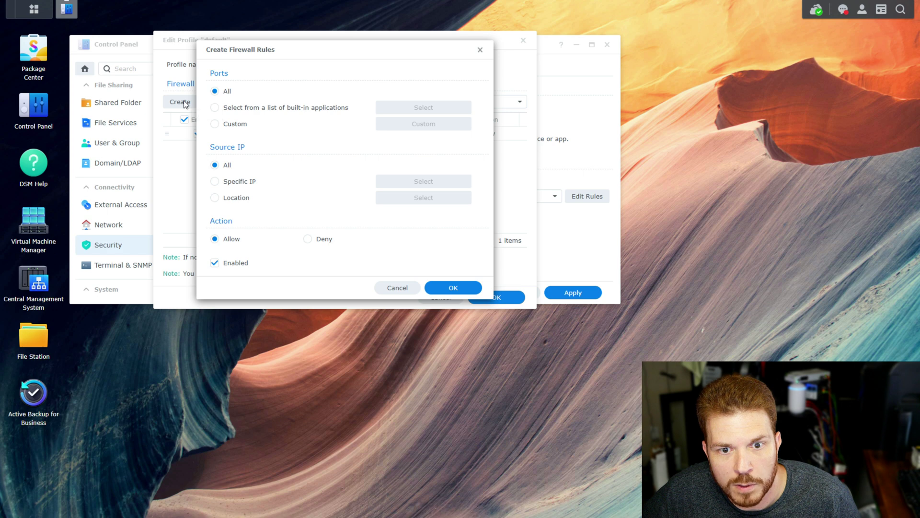
click(216, 182)
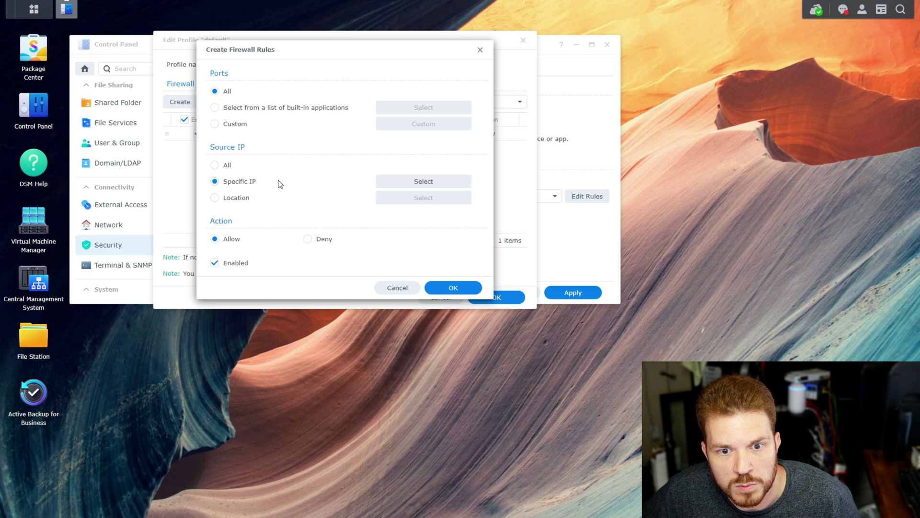
click(443, 182)
click(360, 120)
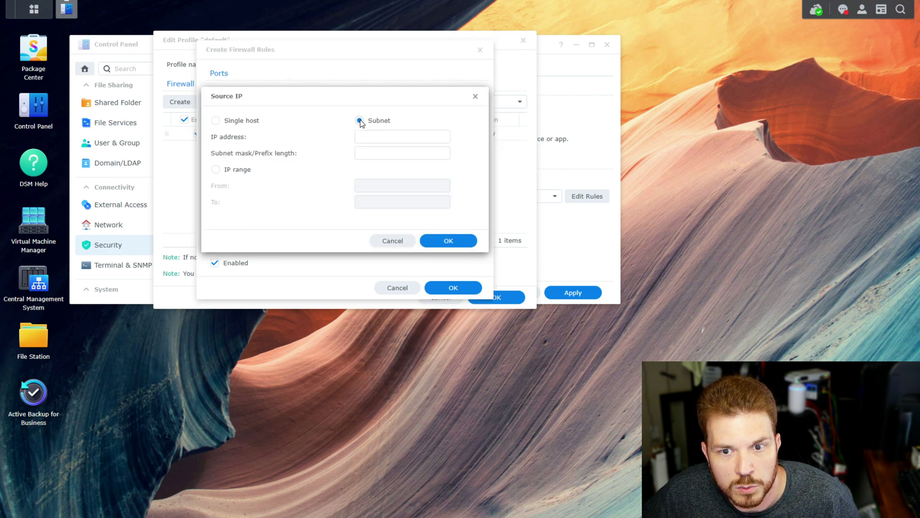
click(402, 136)
text(192.168.99.0)
key(Tab)
text(255.255.255.0)
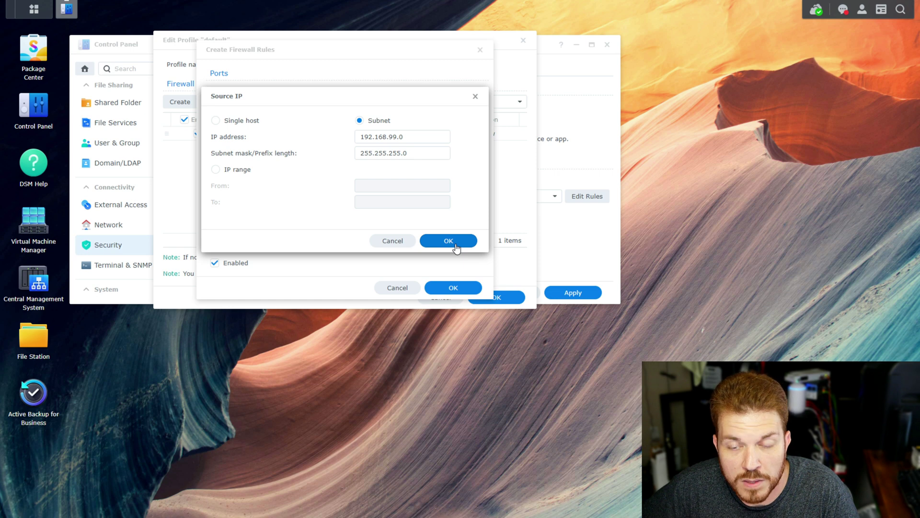
click(455, 241)
click(463, 288)
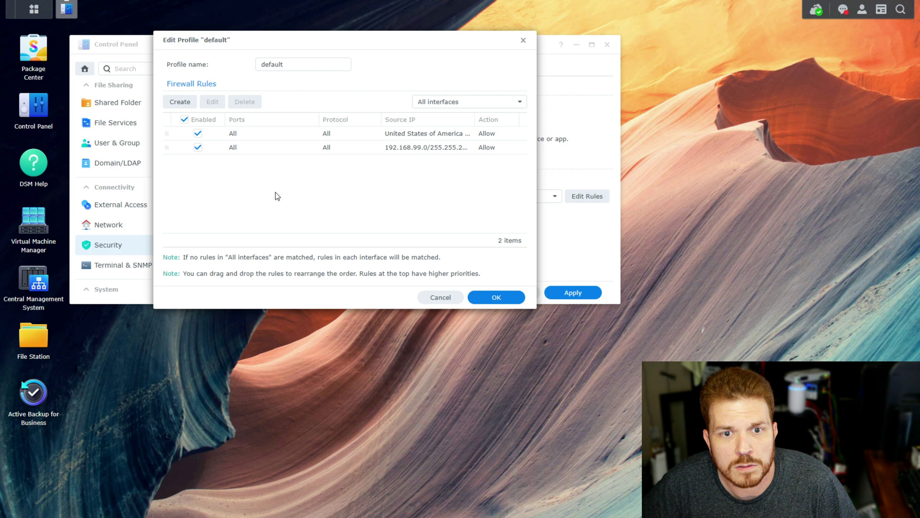
Add a final deny-all rule, save the default profile and apply the firewall settings.
click(186, 102)
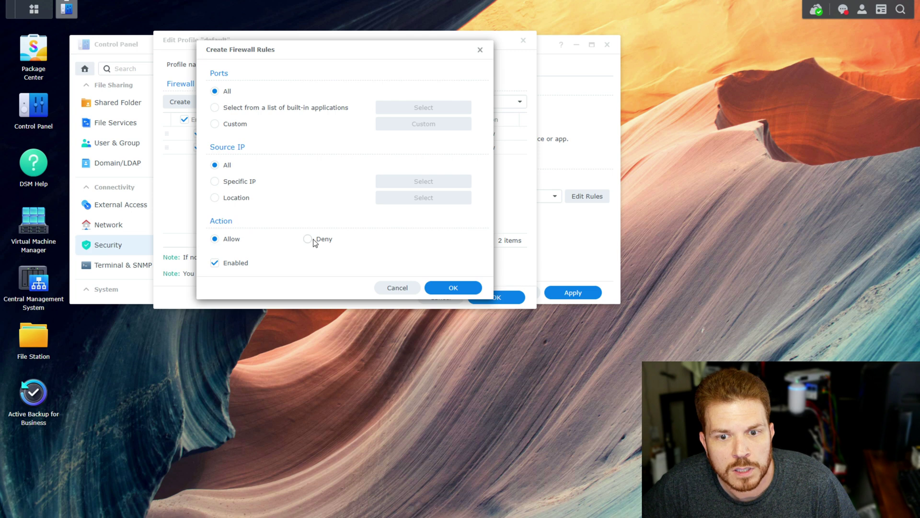
click(448, 287)
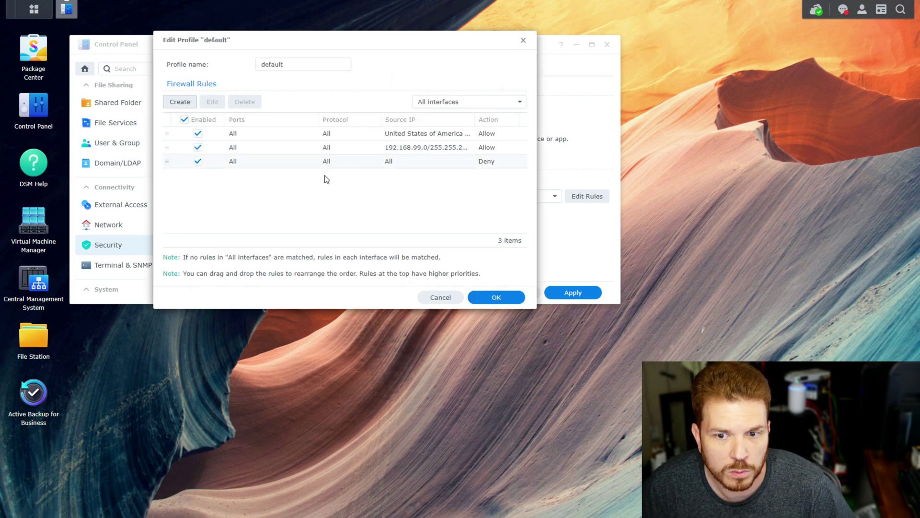
click(495, 298)
click(568, 295)
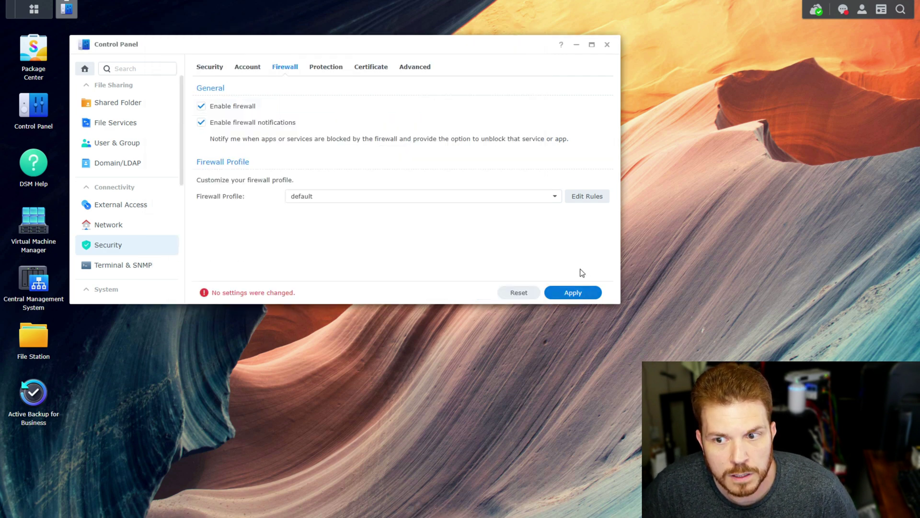
Reopen the default profile's rules and start a new rule with an IP-range source.
click(591, 196)
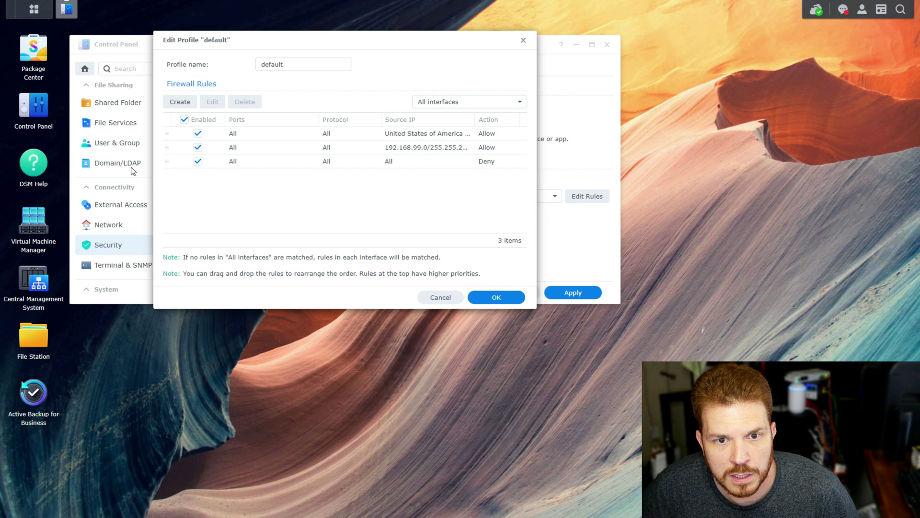
click(385, 148)
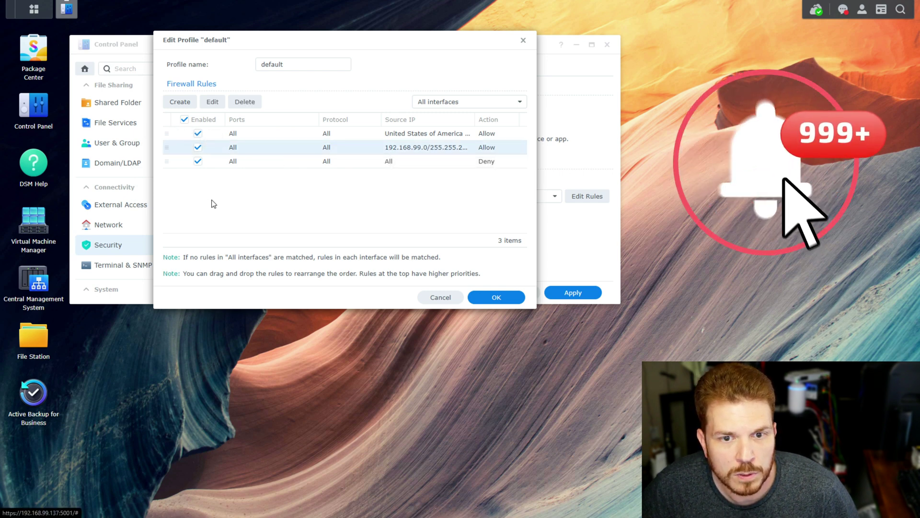
click(181, 102)
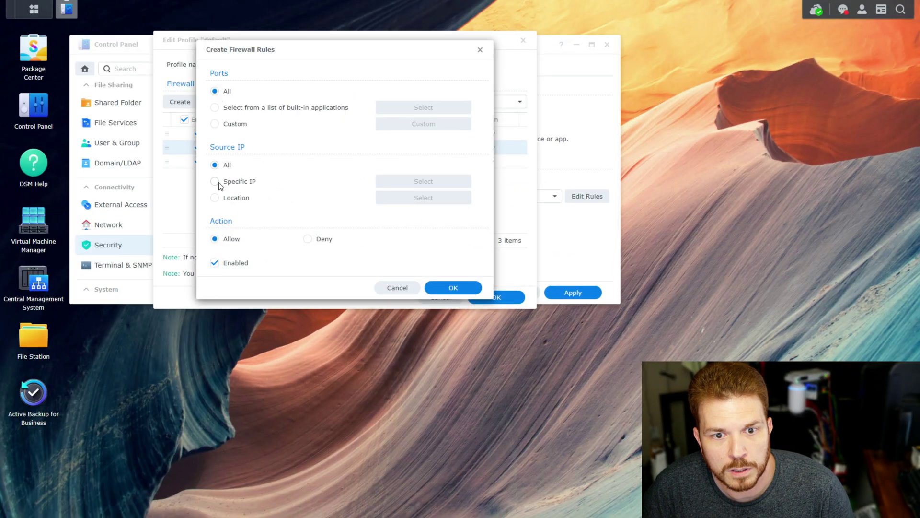
click(216, 182)
click(424, 182)
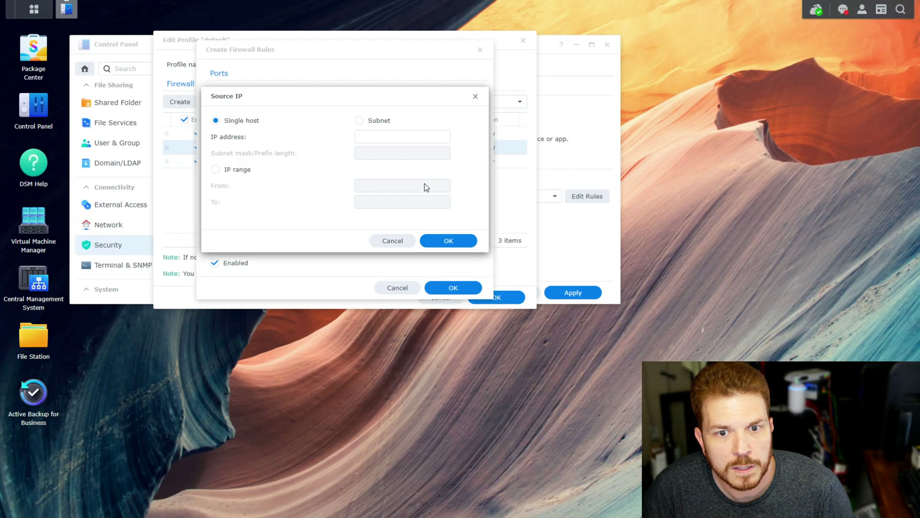
click(216, 170)
Set the range 192.168.99.2–192.168.99.30, save the rule and drag it above deny-all.
click(367, 184)
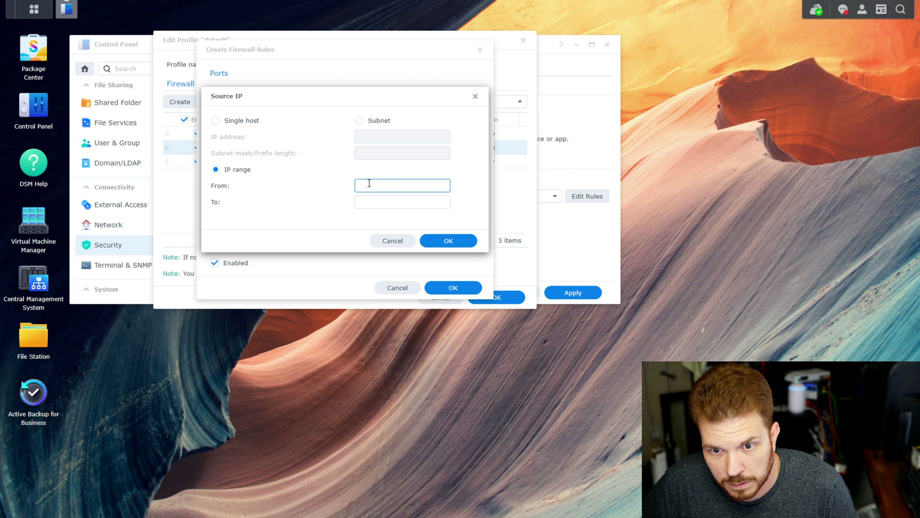
text(192.168.99.2)
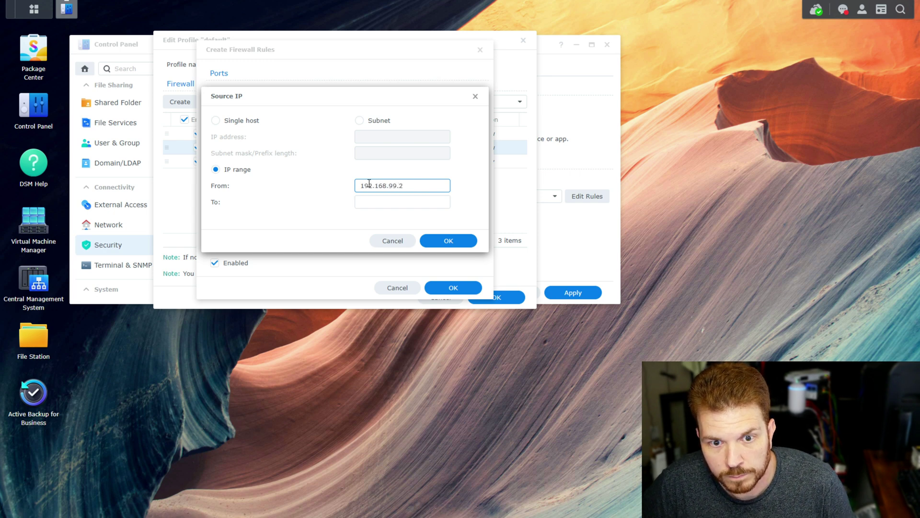
key(Tab)
text(192.168.99.30)
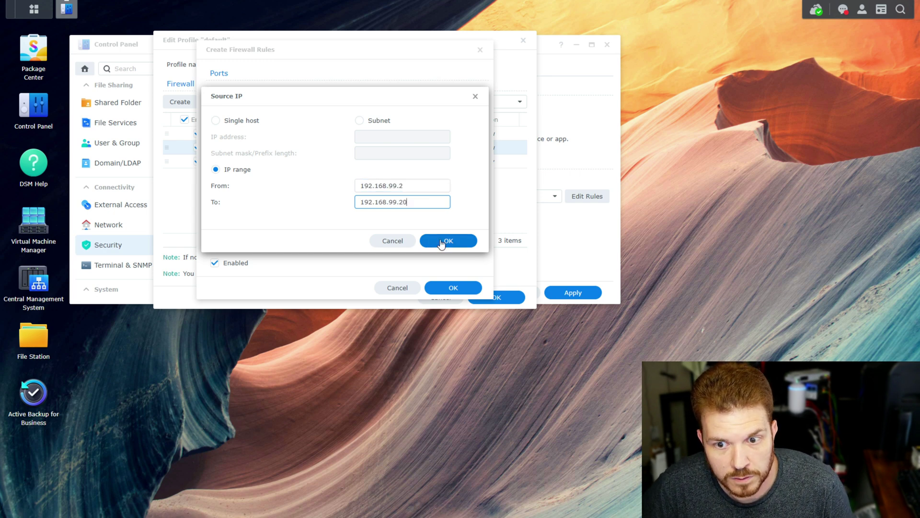
click(447, 241)
click(452, 287)
drag(365, 176, 359, 160)
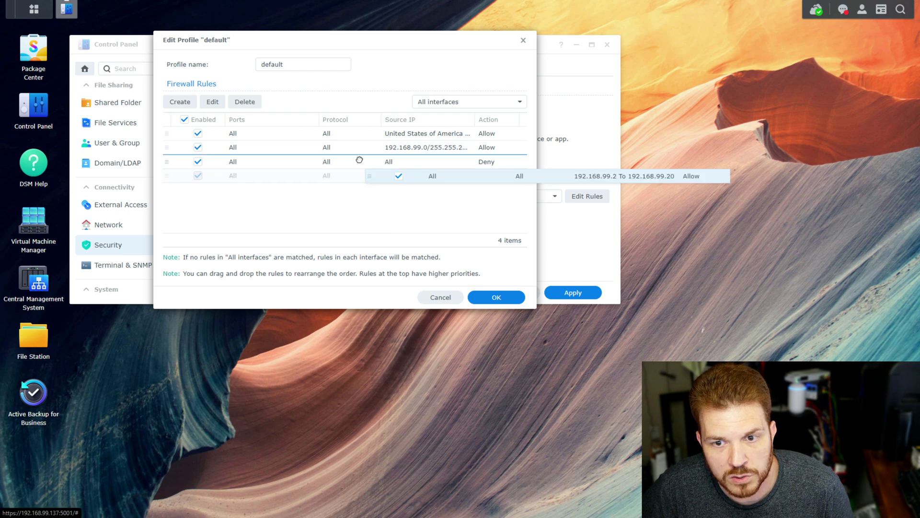
drag(360, 159, 360, 161)
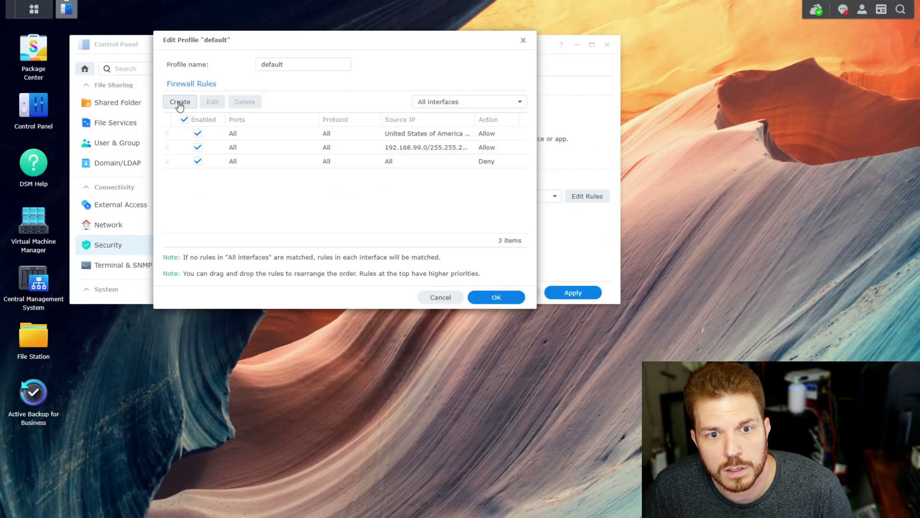
Add an rsync rule from source IP 192.168.99.207 and move it above the deny-all rule.
click(180, 104)
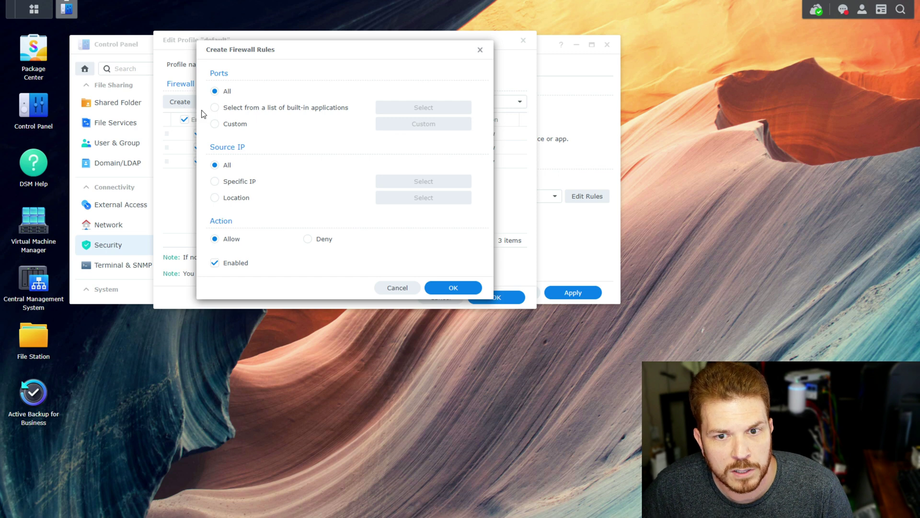
click(215, 108)
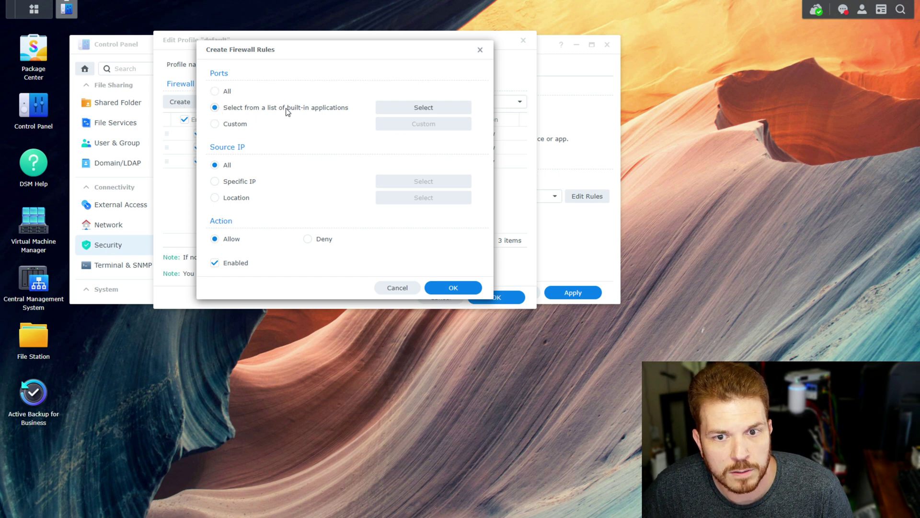
click(437, 111)
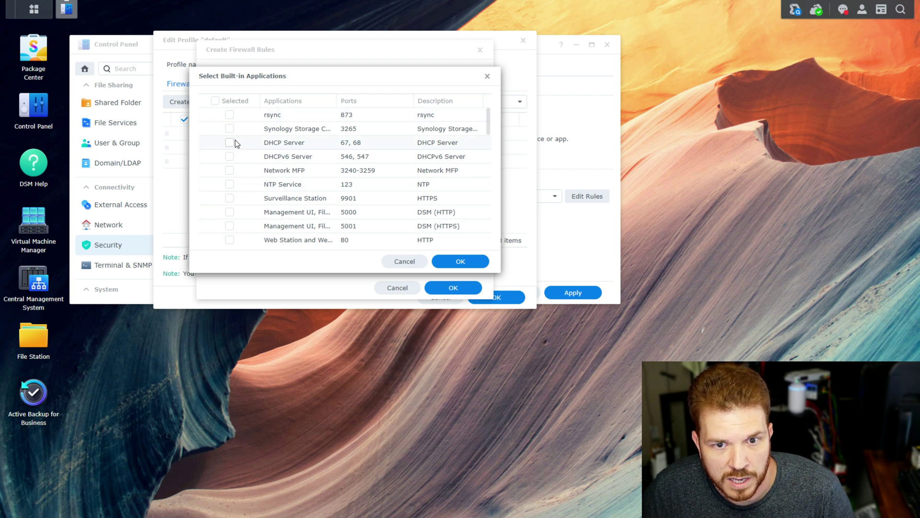
click(230, 115)
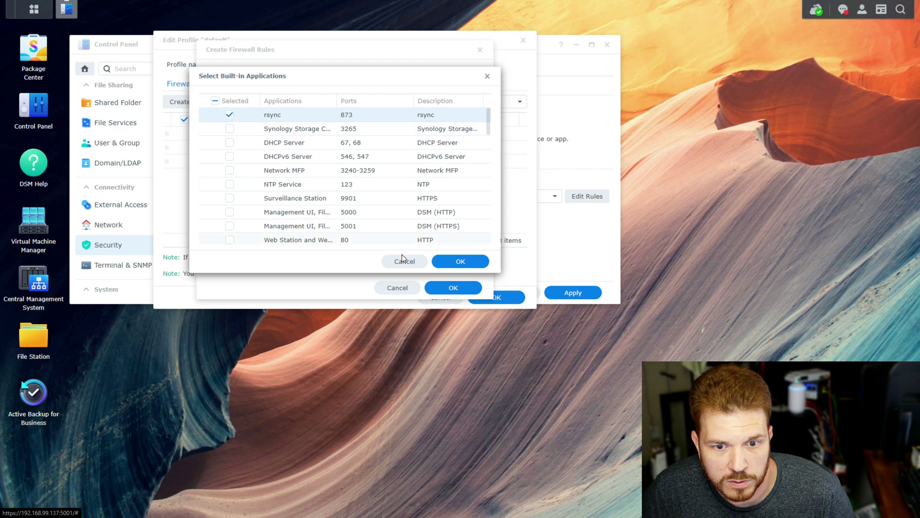
click(455, 265)
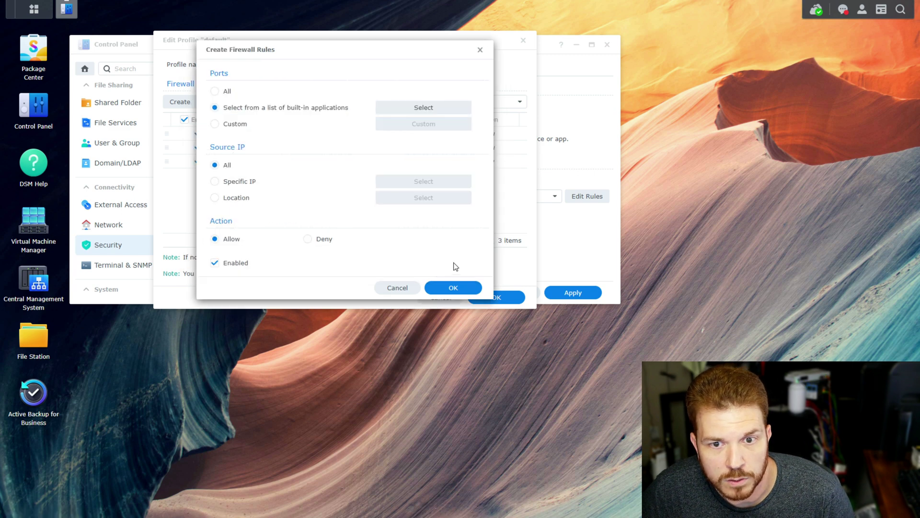
click(232, 183)
click(402, 183)
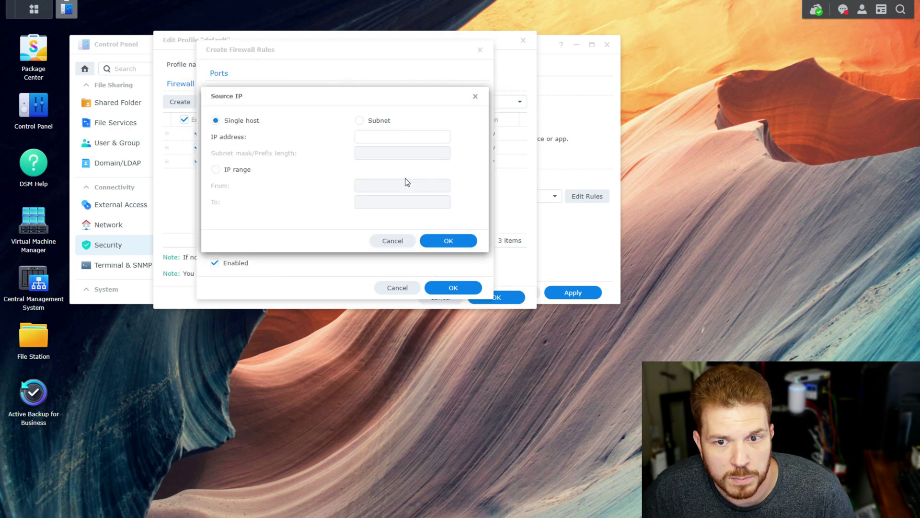
click(386, 137)
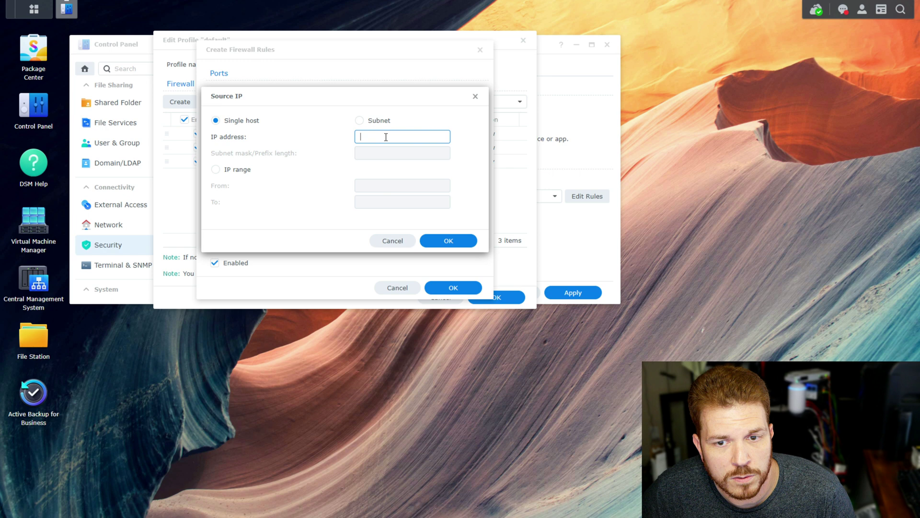
click(452, 240)
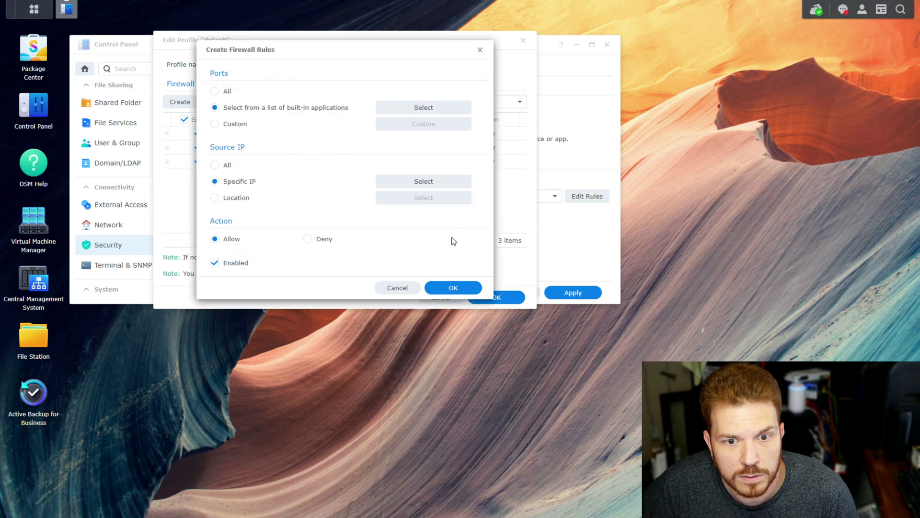
click(442, 288)
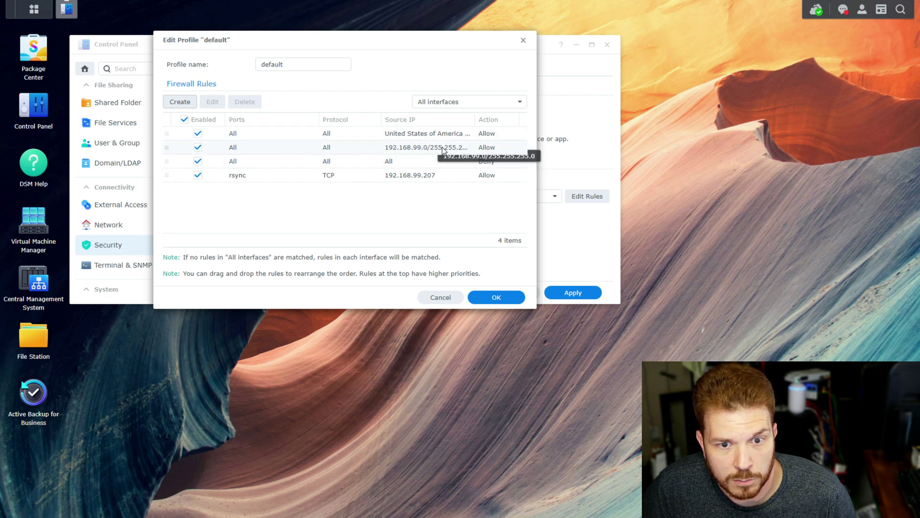
drag(412, 177, 416, 163)
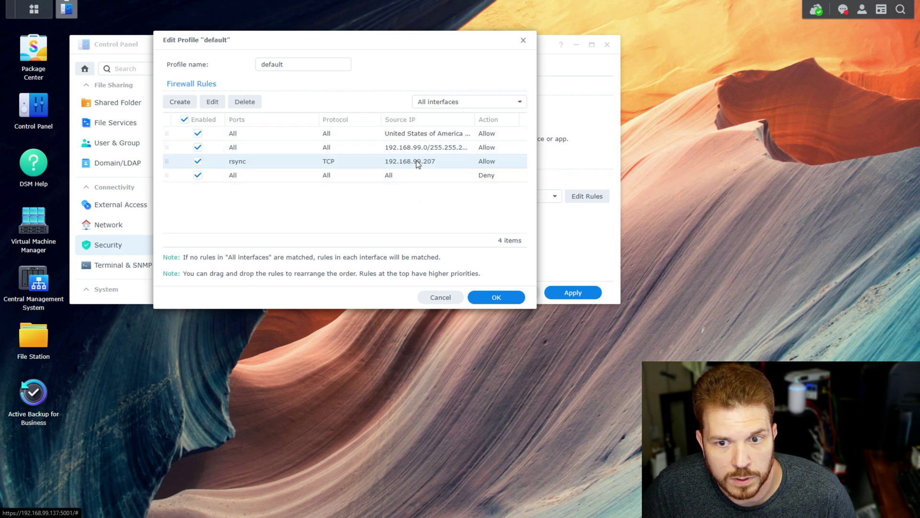
Start a new rule with custom ports set to TCP port 22.
click(178, 102)
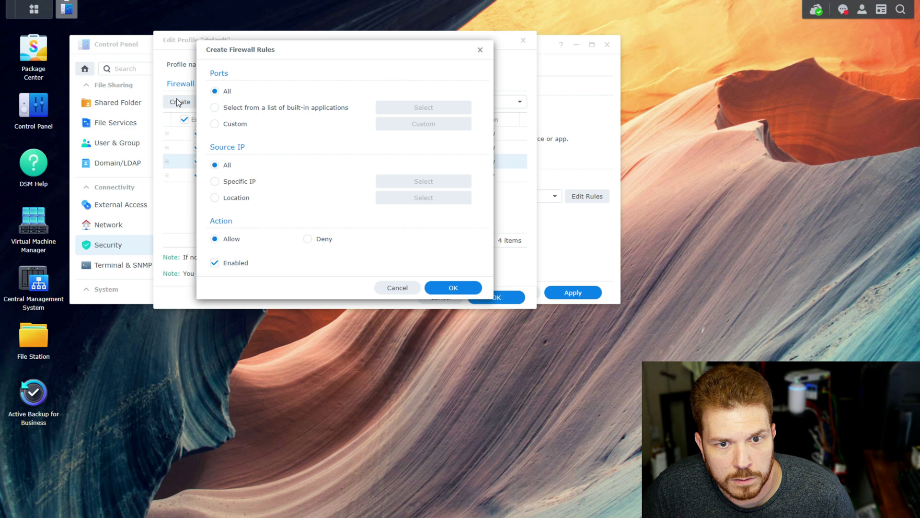
click(215, 124)
click(424, 123)
click(429, 140)
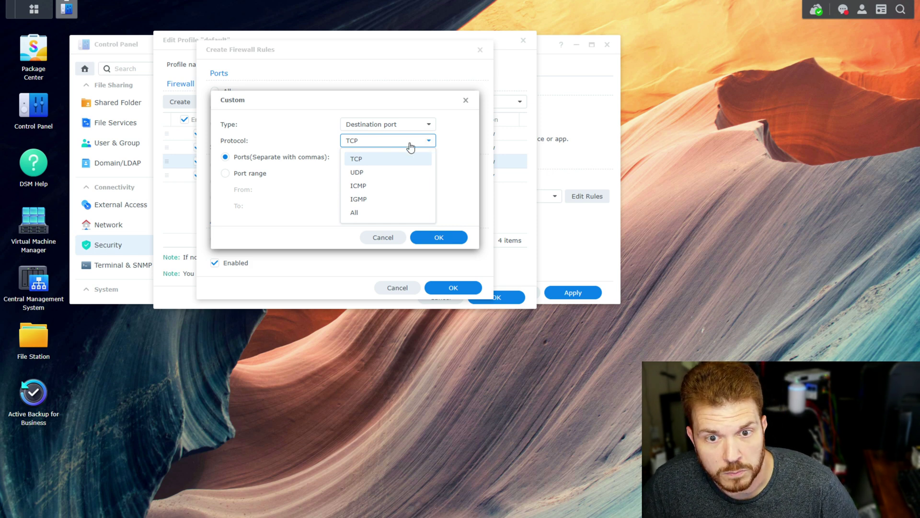
click(458, 151)
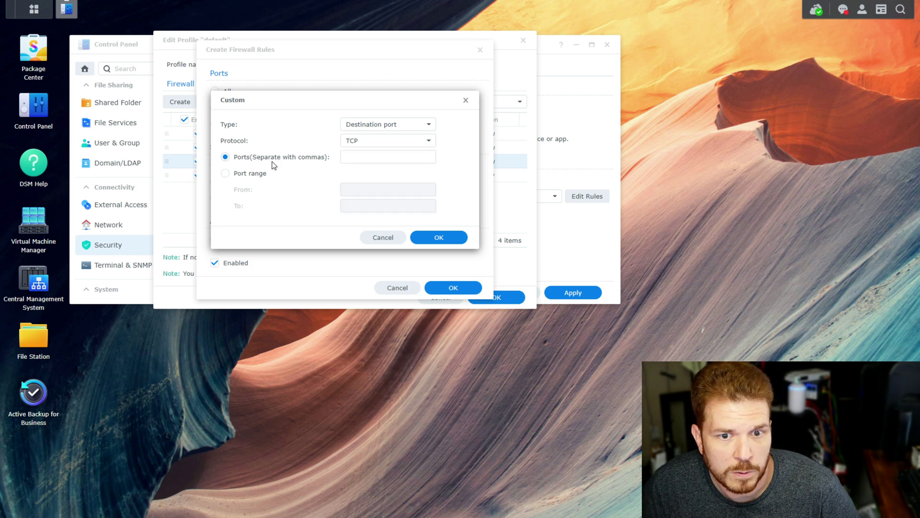
click(372, 157)
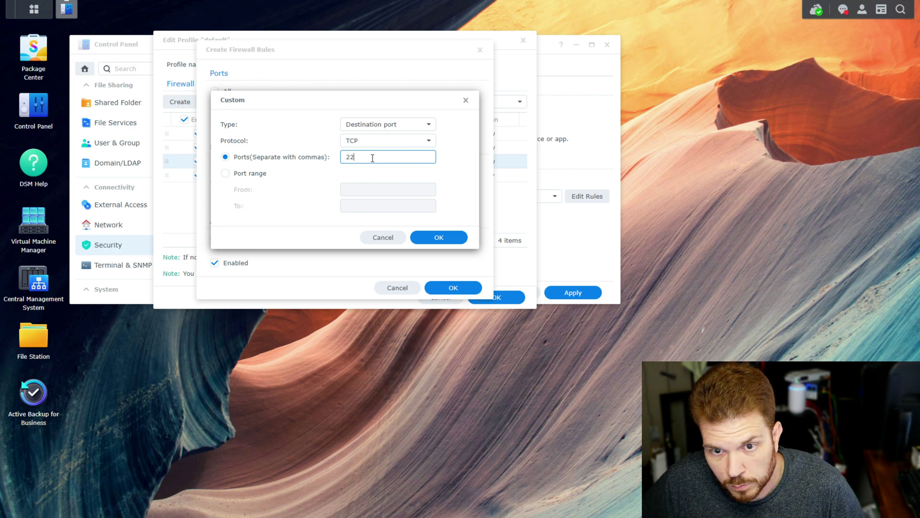
click(452, 236)
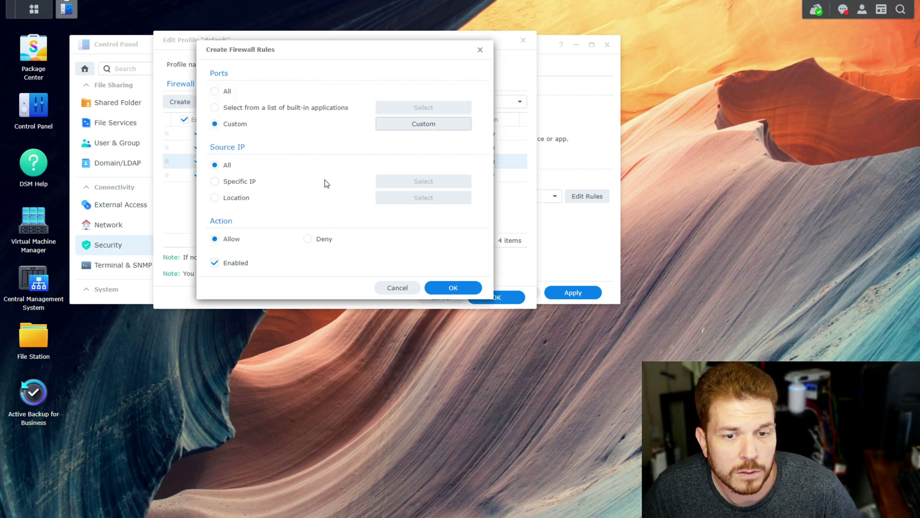
Limit its source to 192.168.99.207, save it and drag it above the deny-all rule.
click(215, 182)
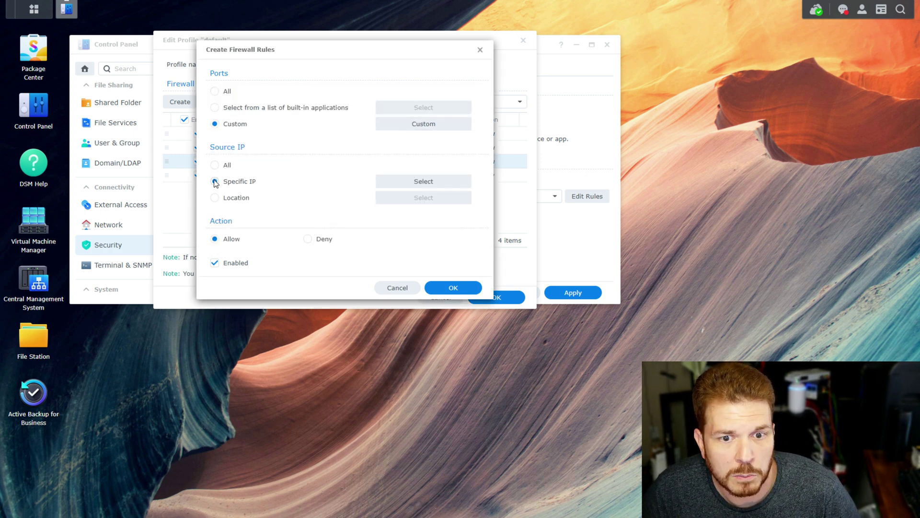
click(416, 184)
click(393, 137)
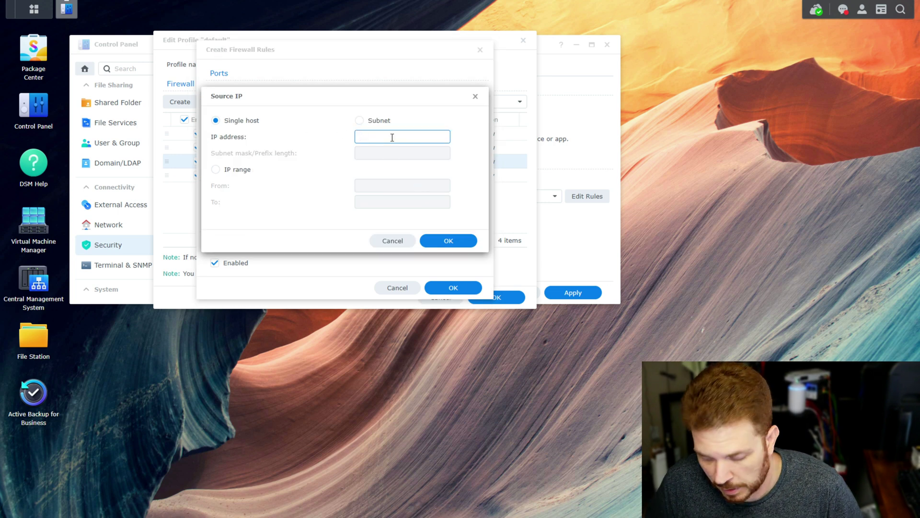
text(19)
click(451, 241)
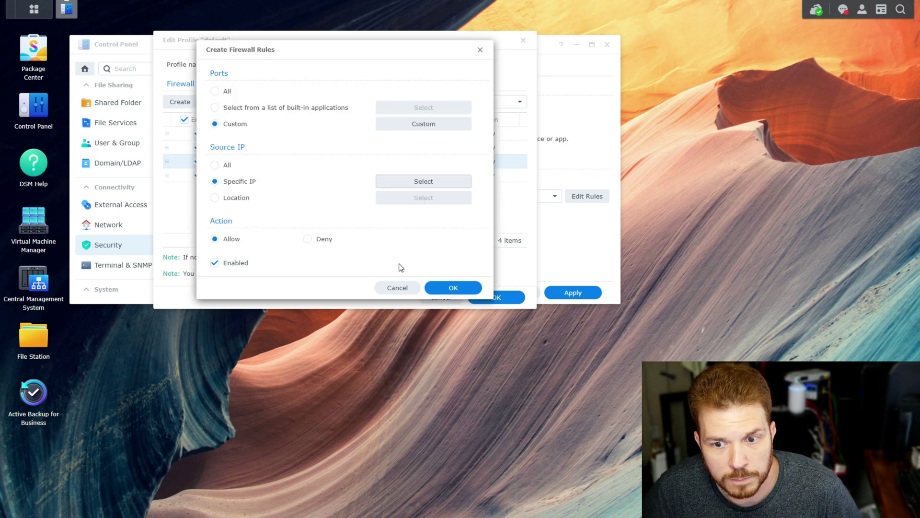
click(440, 287)
drag(331, 190, 344, 175)
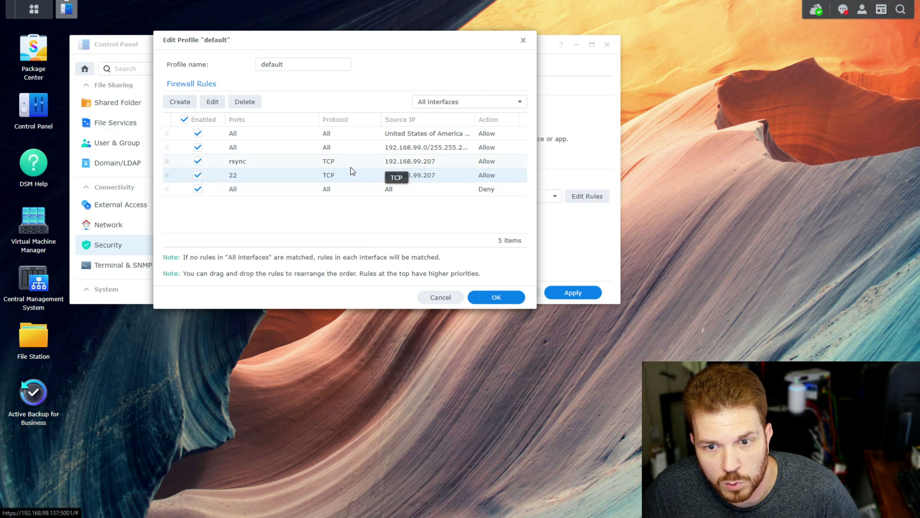